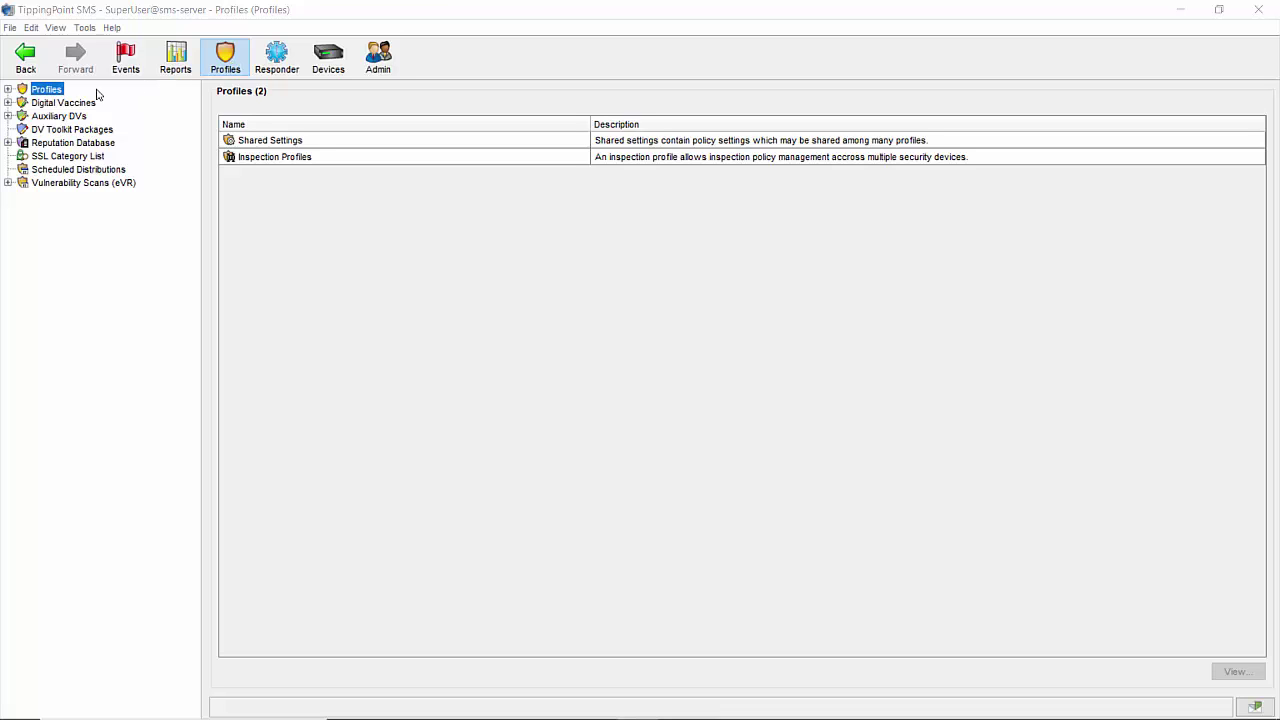
- Search the Default inspection profile for Reconnaissance filters, open 7000: TCP: Port Scan and review its filter details
click(8, 90)
click(8, 90)
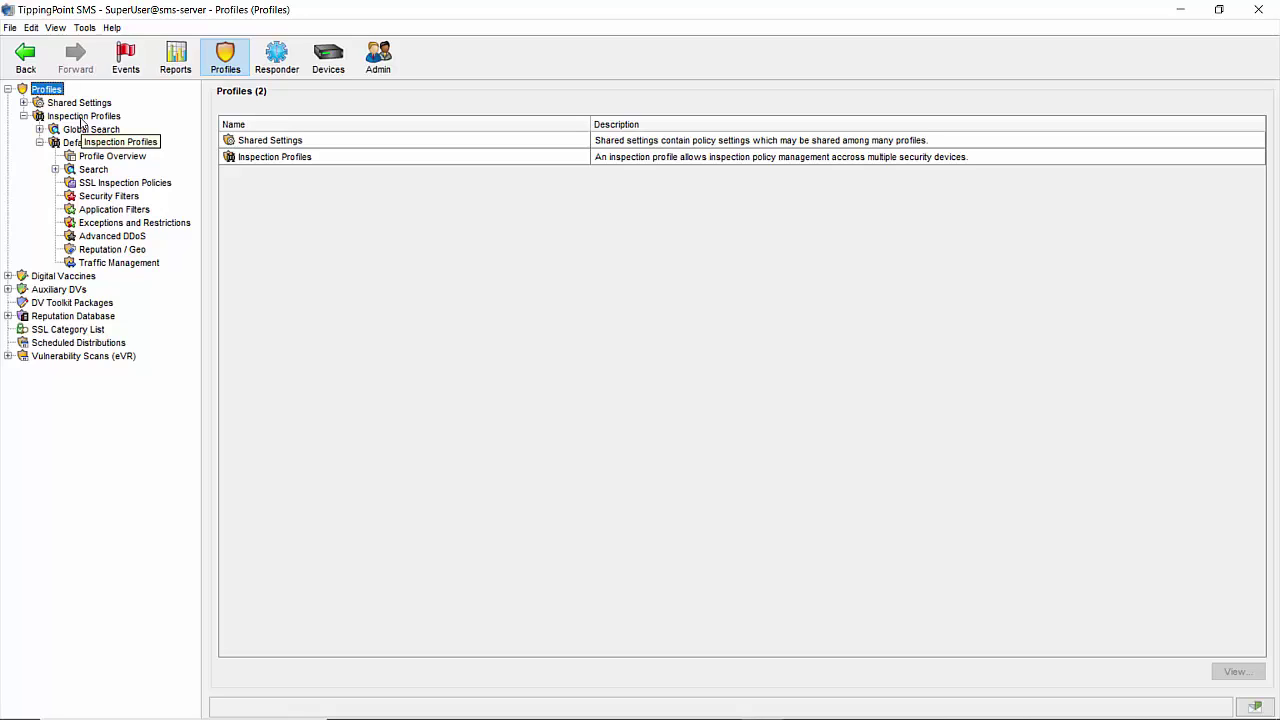
click(94, 170)
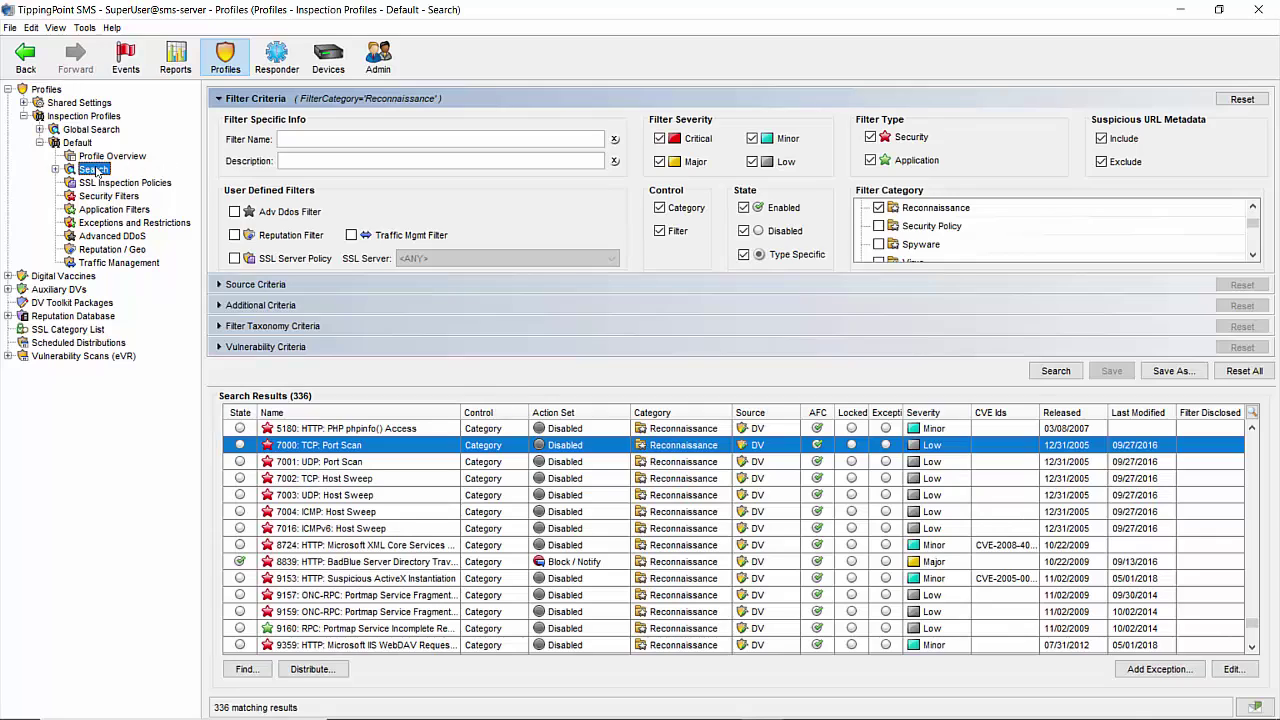
click(1052, 373)
double_click(426, 452)
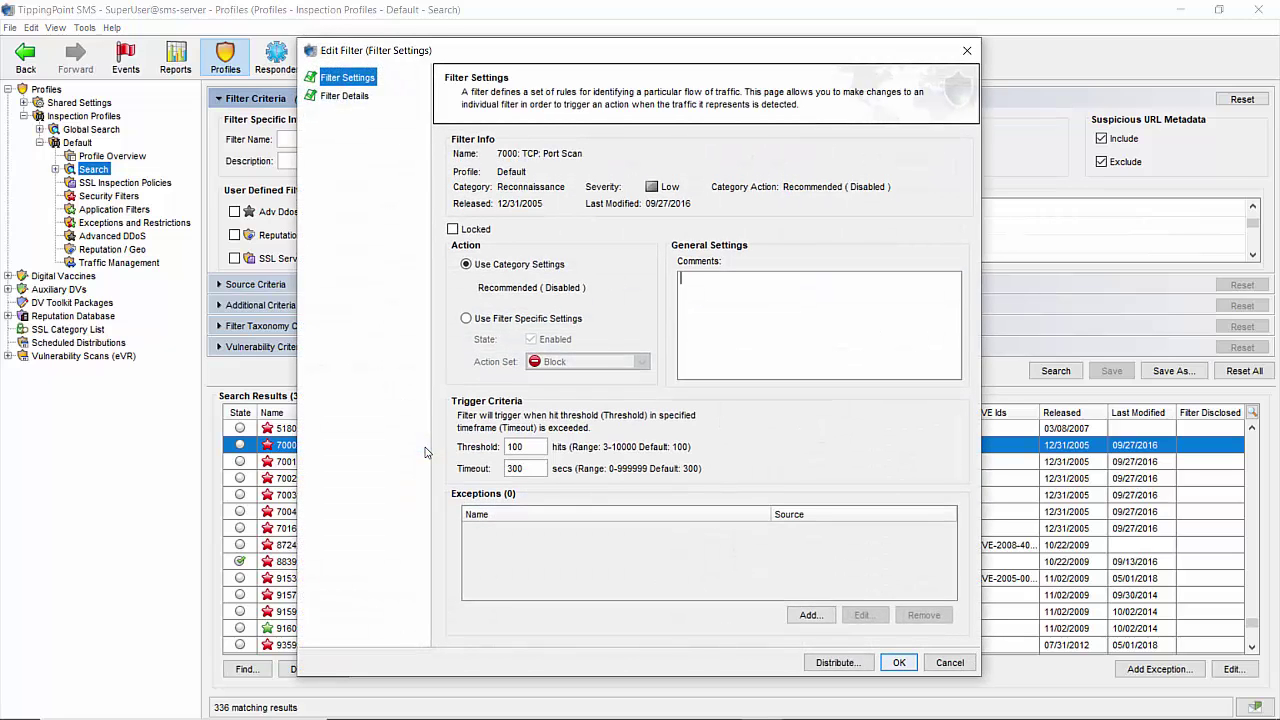
click(346, 96)
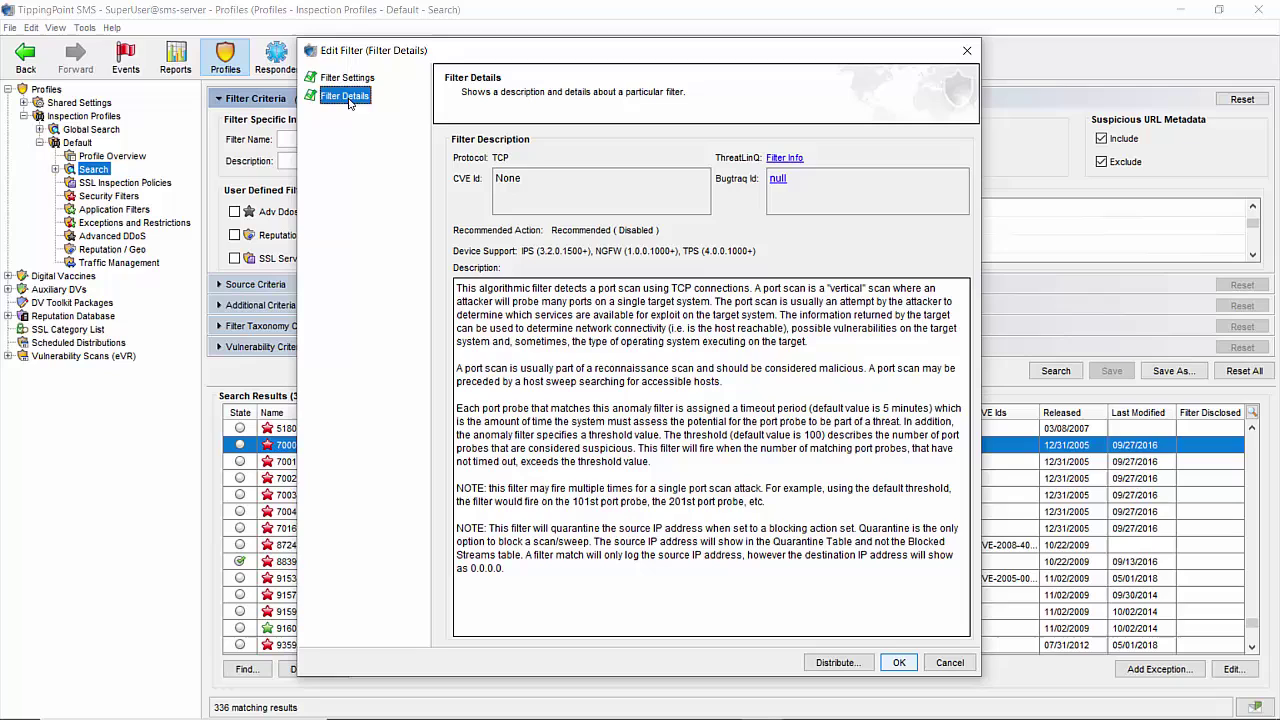
click(348, 78)
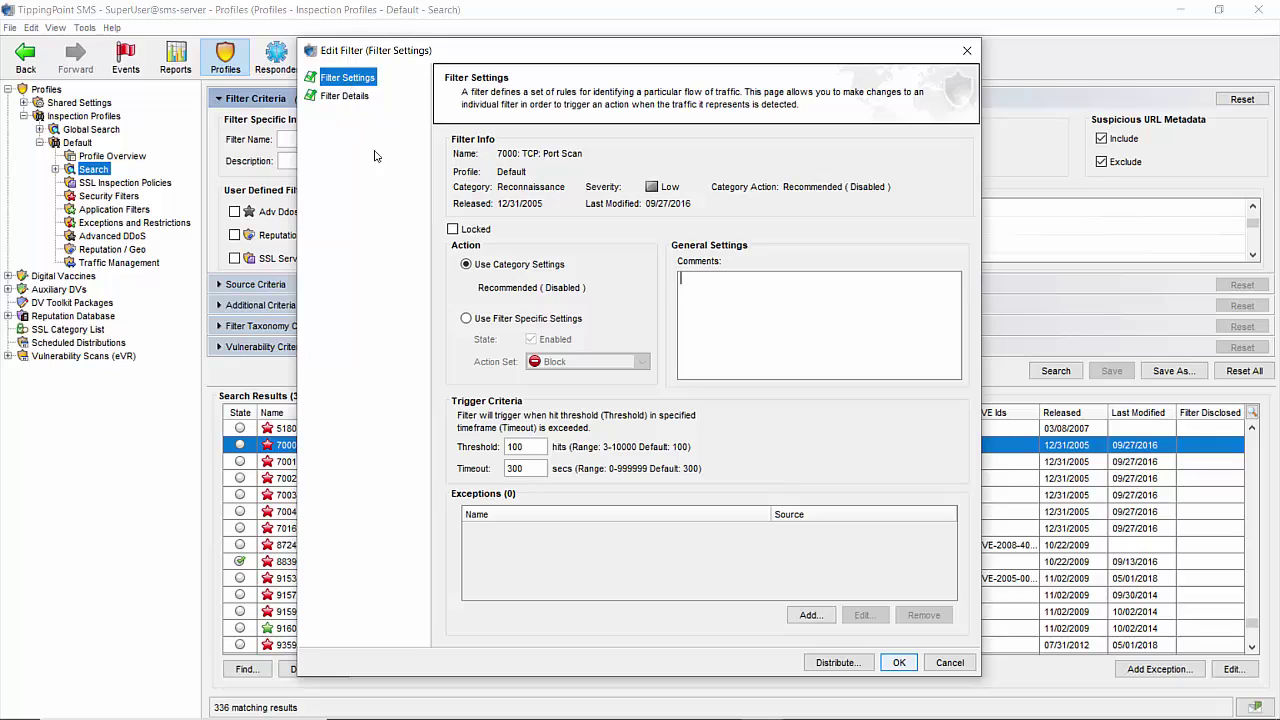
- Try switching the TCP port scan filter to filter-specific settings, enabled with the Block + Notify action set
click(507, 320)
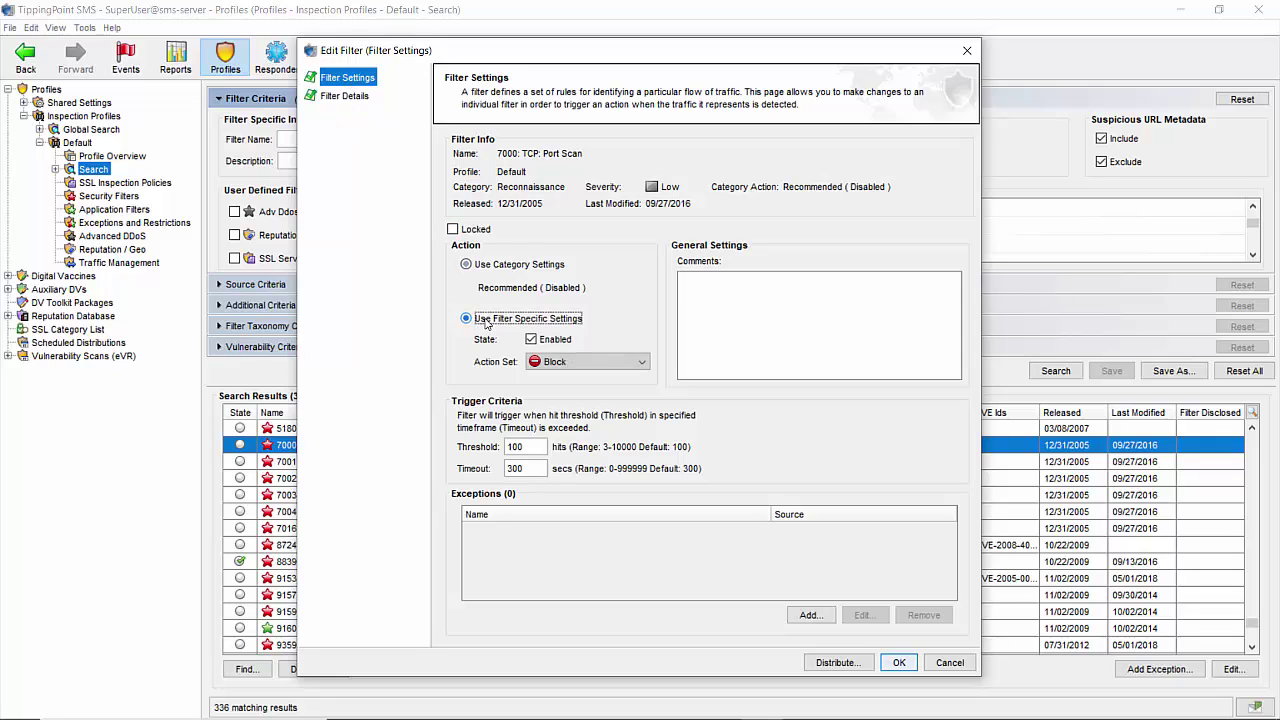
click(594, 364)
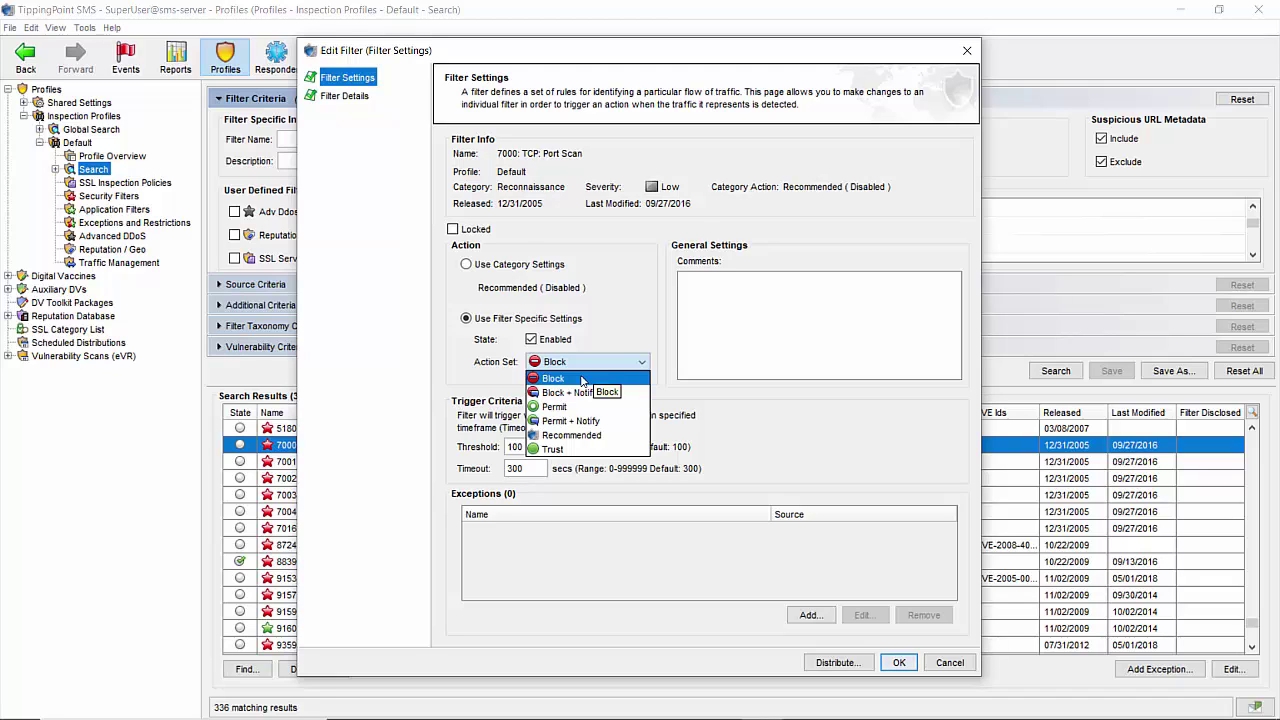
click(589, 393)
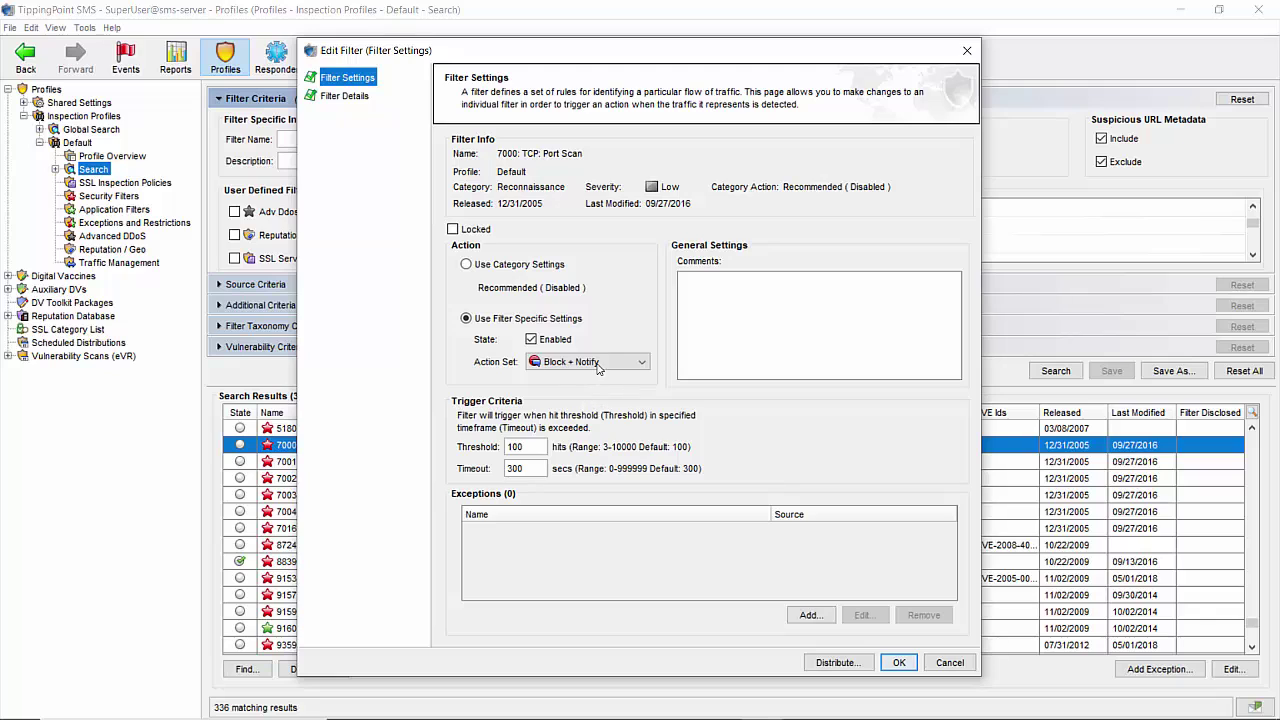
click(599, 365)
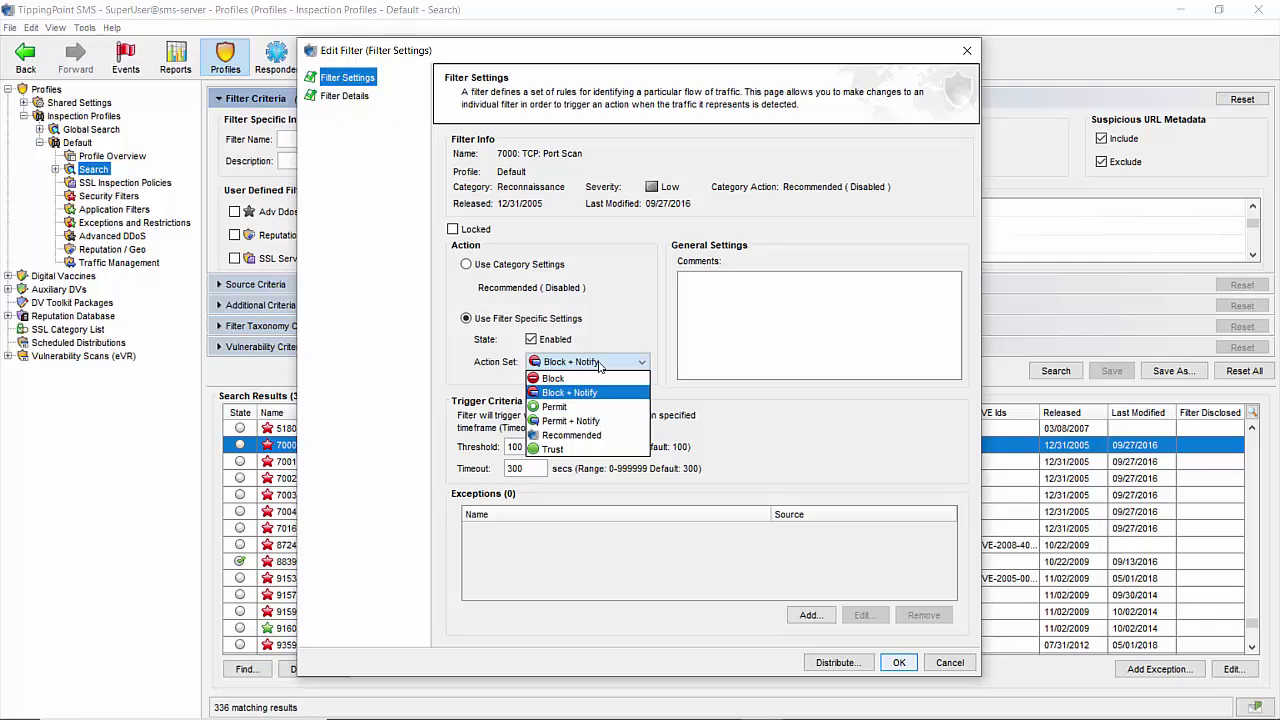
click(599, 366)
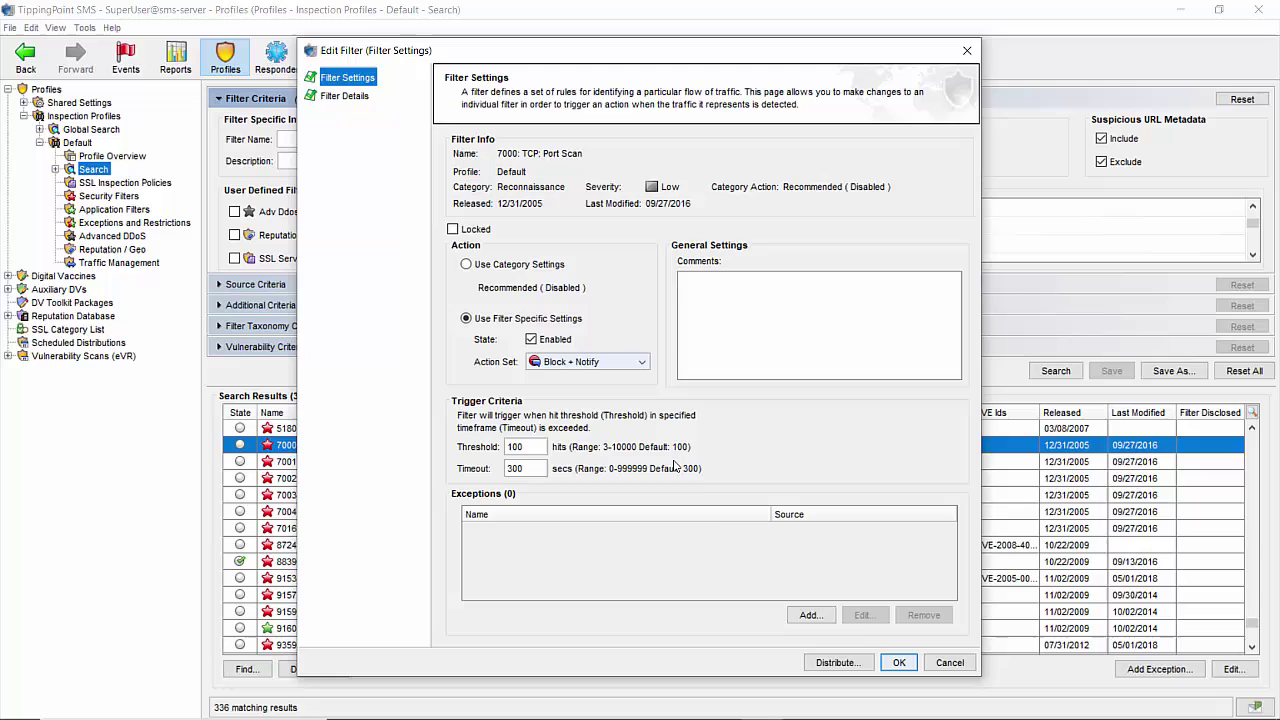
- Try adding an exception named DNS with source IP 8.8.8.8 to the port scan filter, and discard the filter edits
click(810, 615)
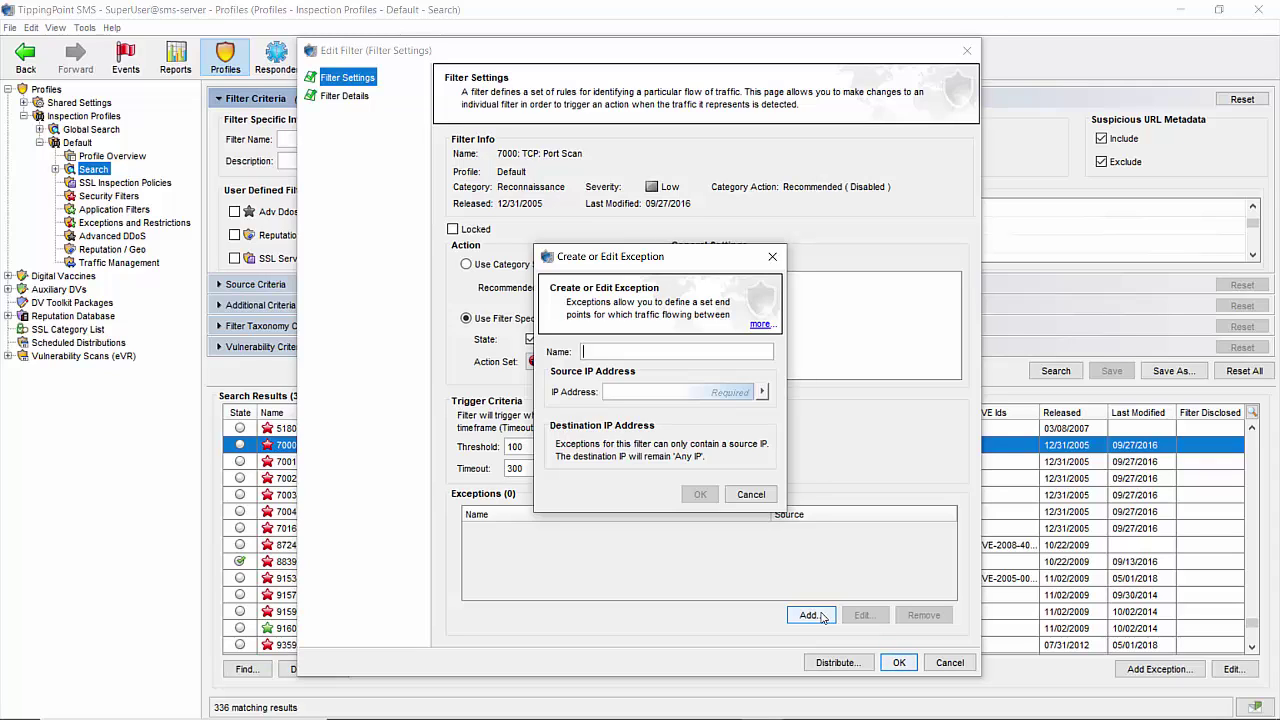
text(DNS)
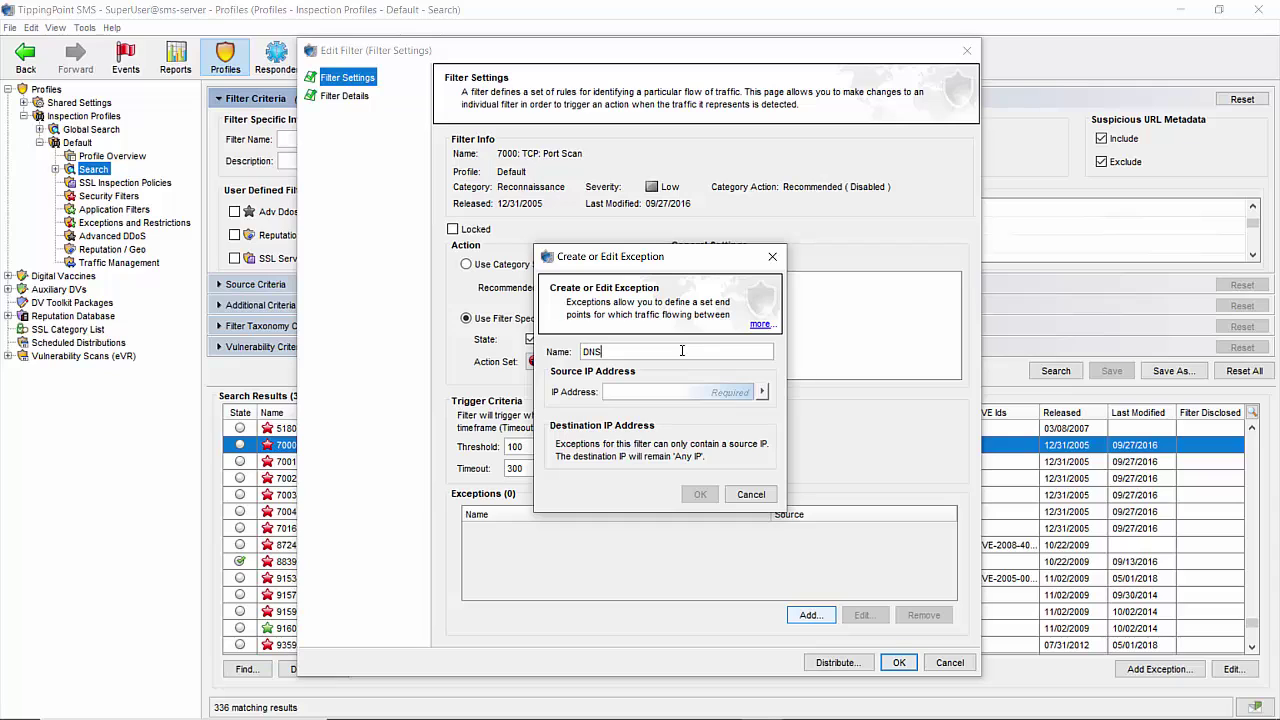
key(Tab)
text(8)
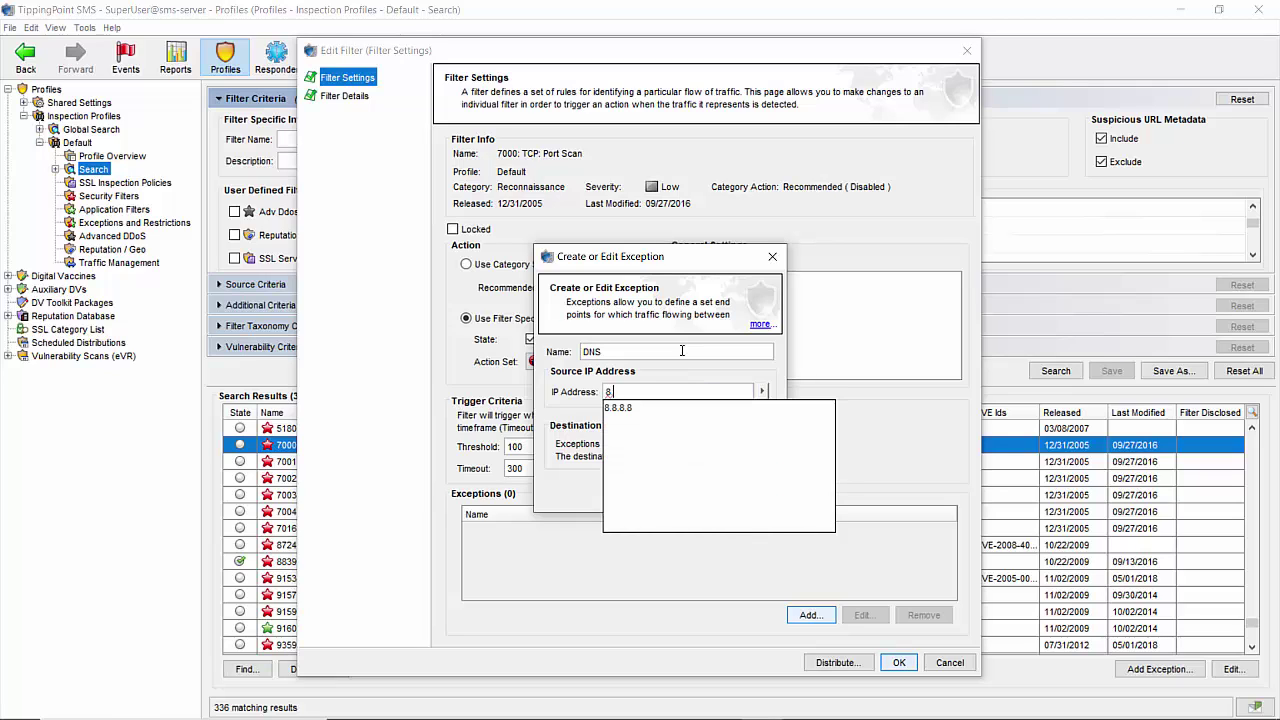
text(.8.8.)
click(640, 408)
click(713, 496)
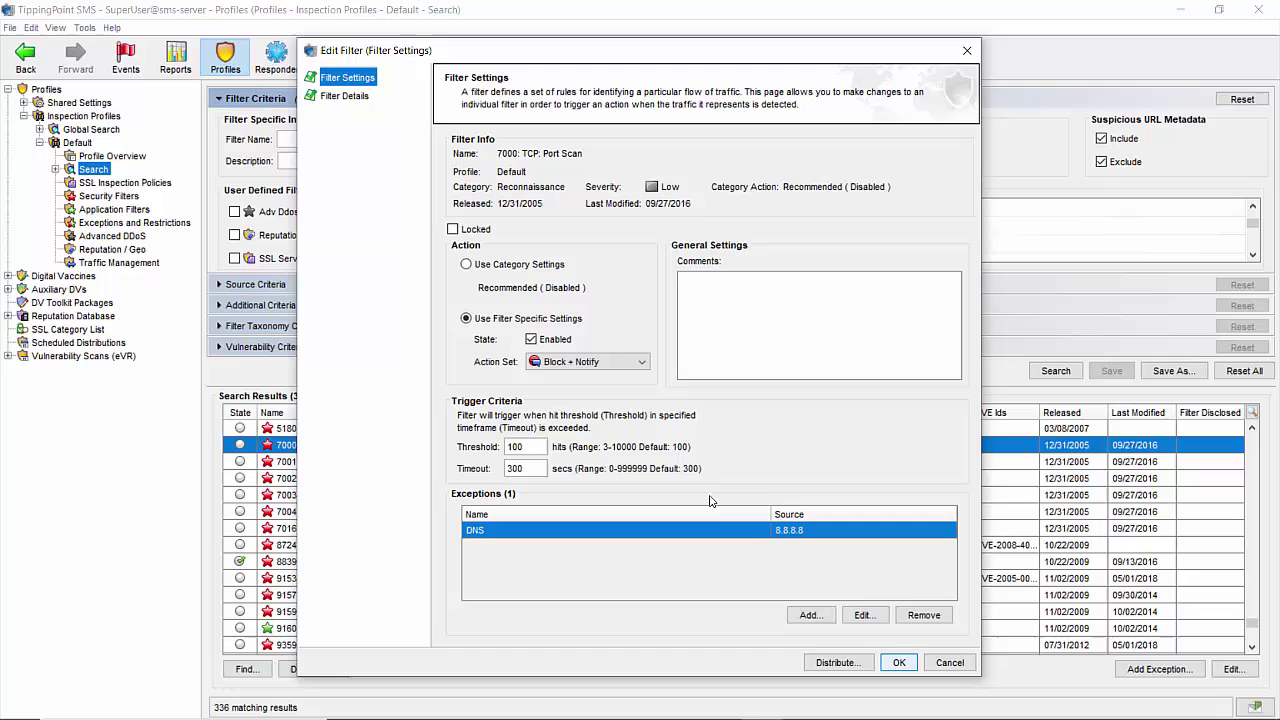
click(950, 663)
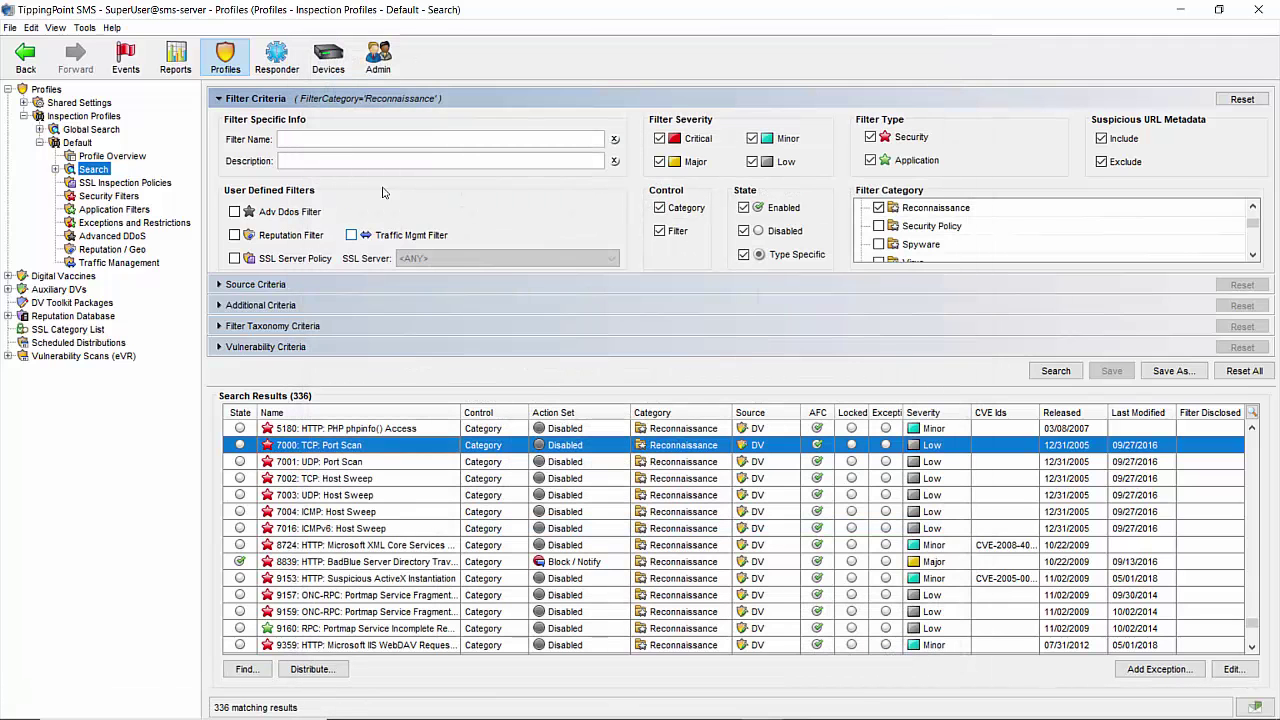
- Review the TSE quarantine release settings in the configuration of device tac706, and close it without changes
click(318, 56)
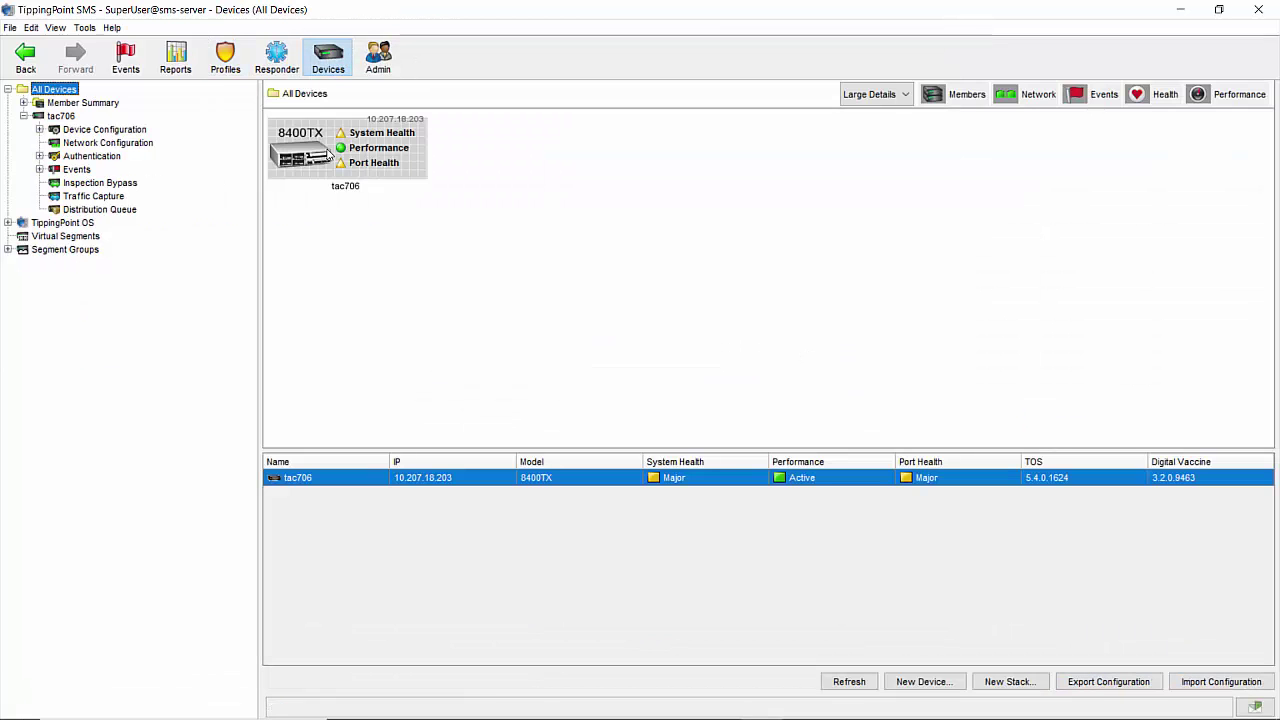
right_click(328, 150)
mouse_move(378, 211)
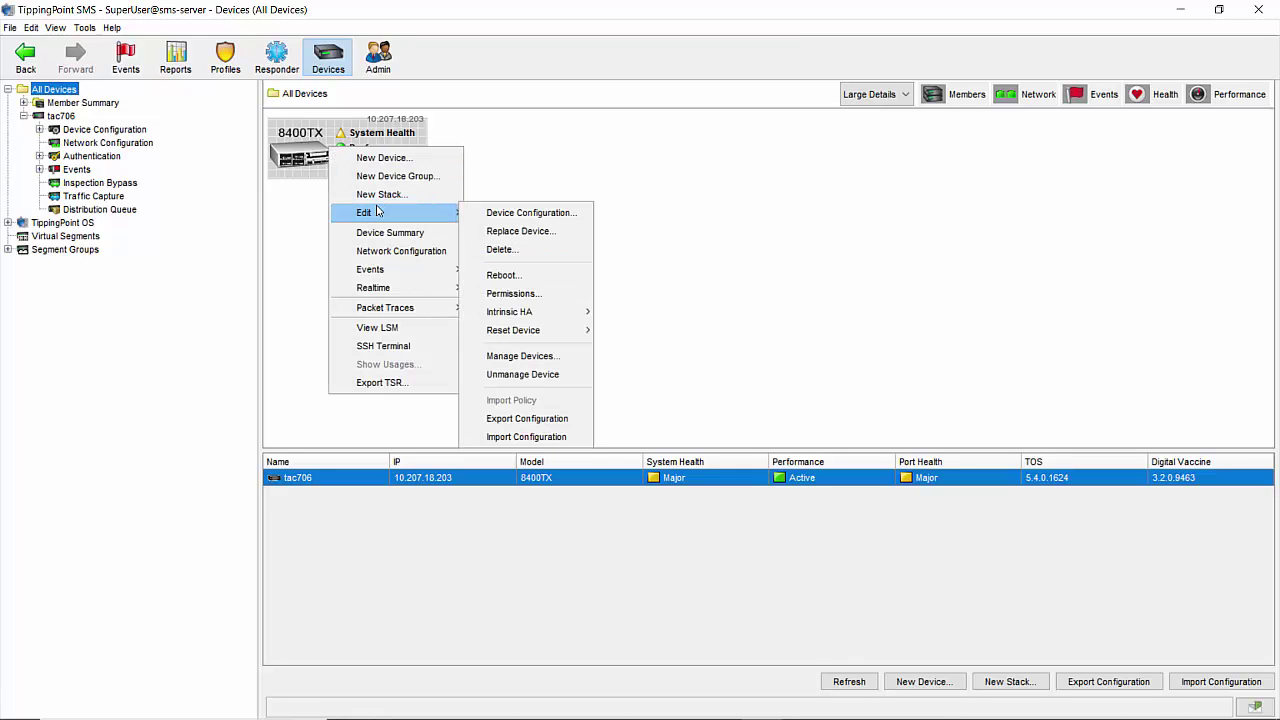
click(494, 217)
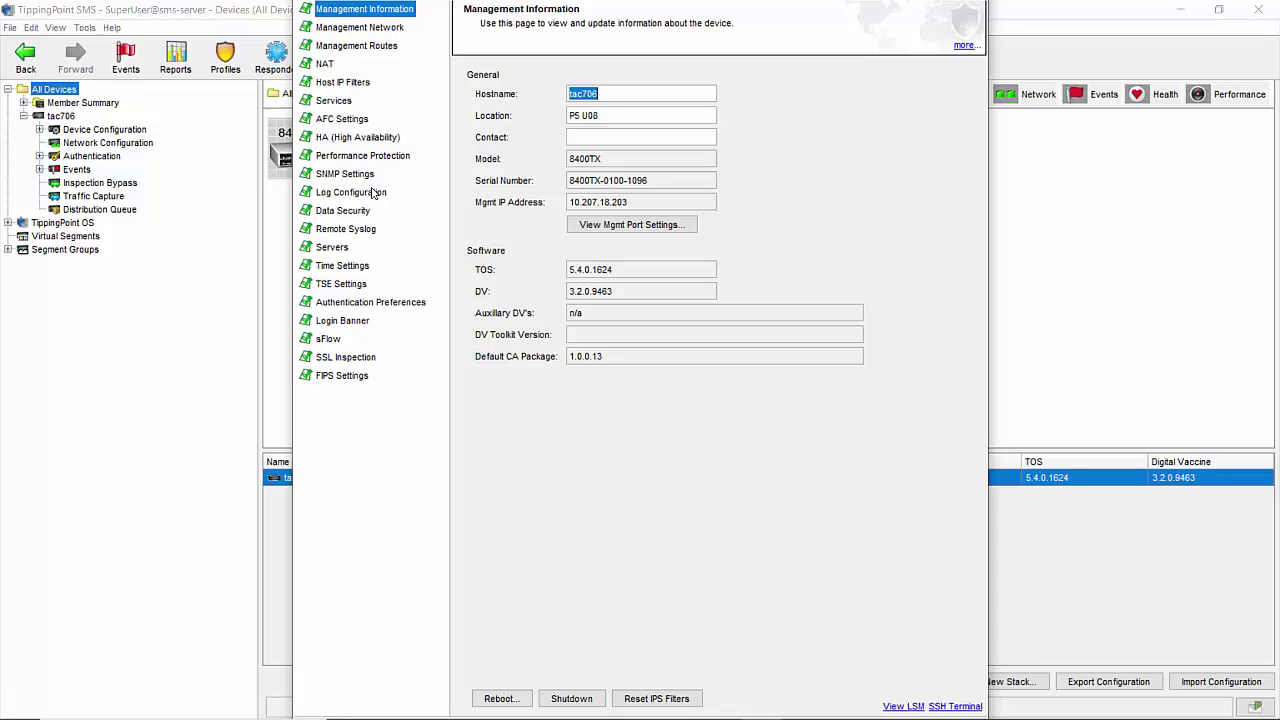
click(368, 283)
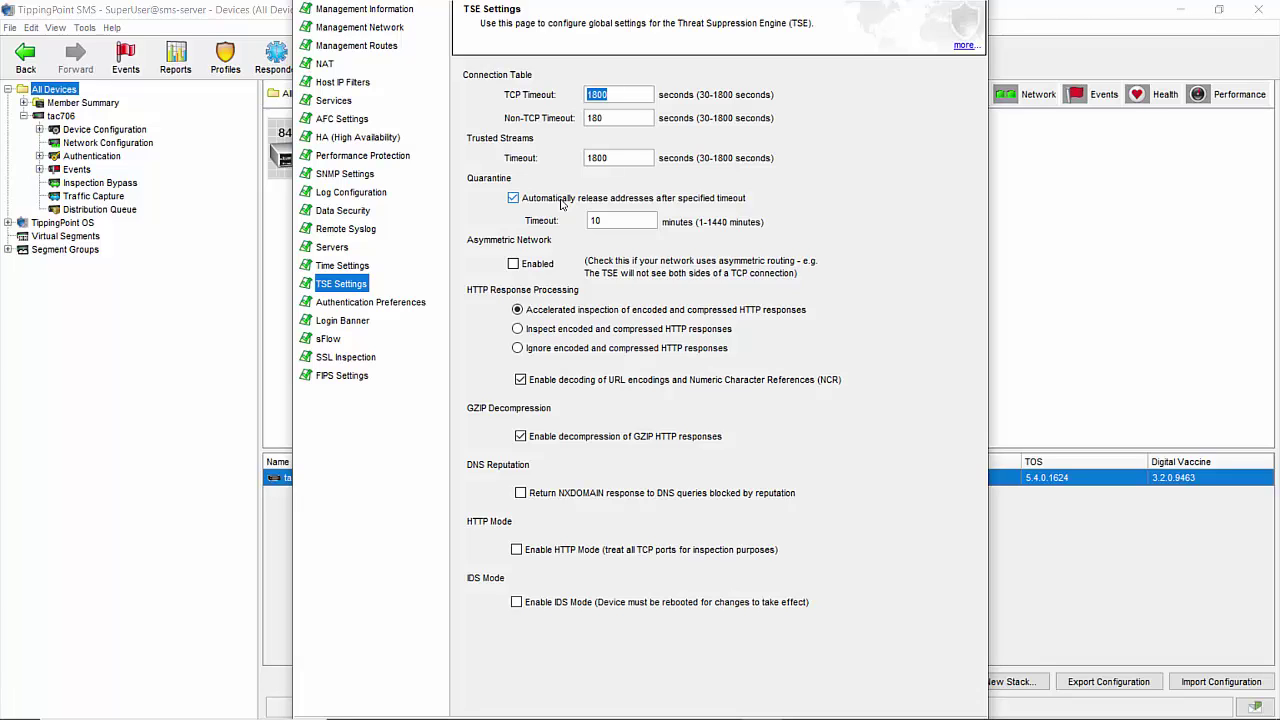
key(Escape)
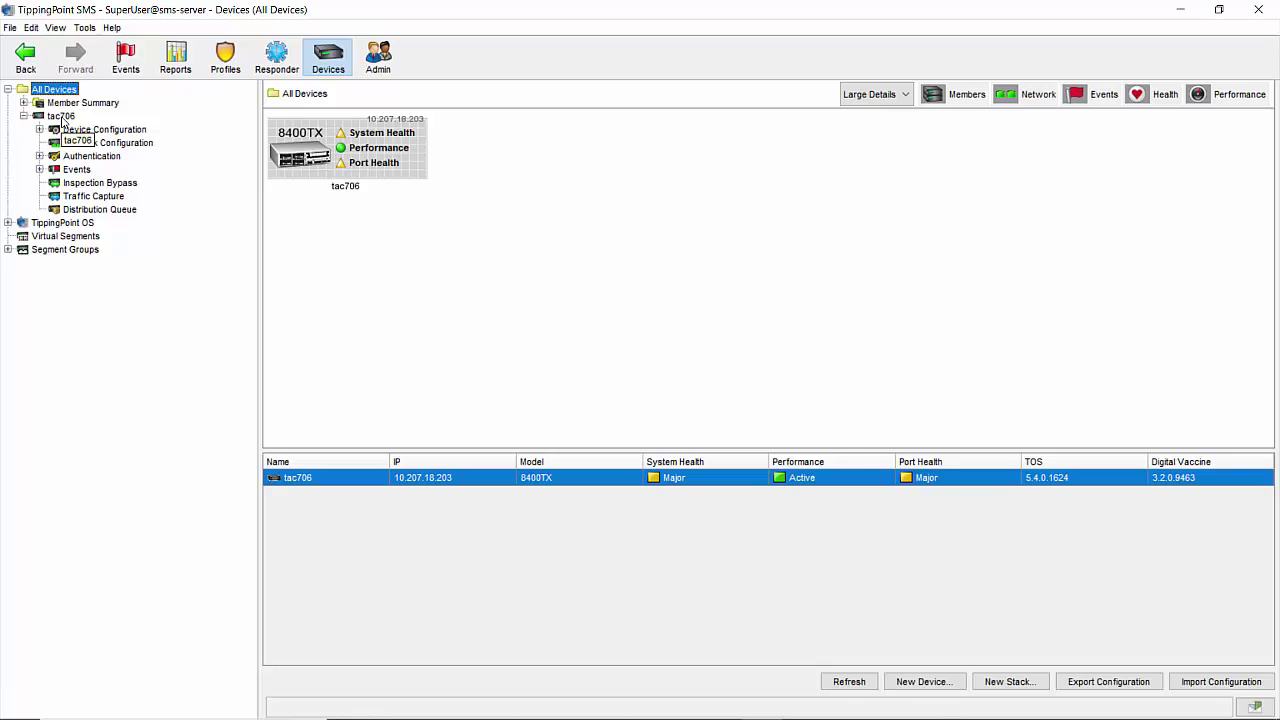
- View the quarantined hosts of device tac706 and the Quarantine Events under Inspection Events
click(80, 169)
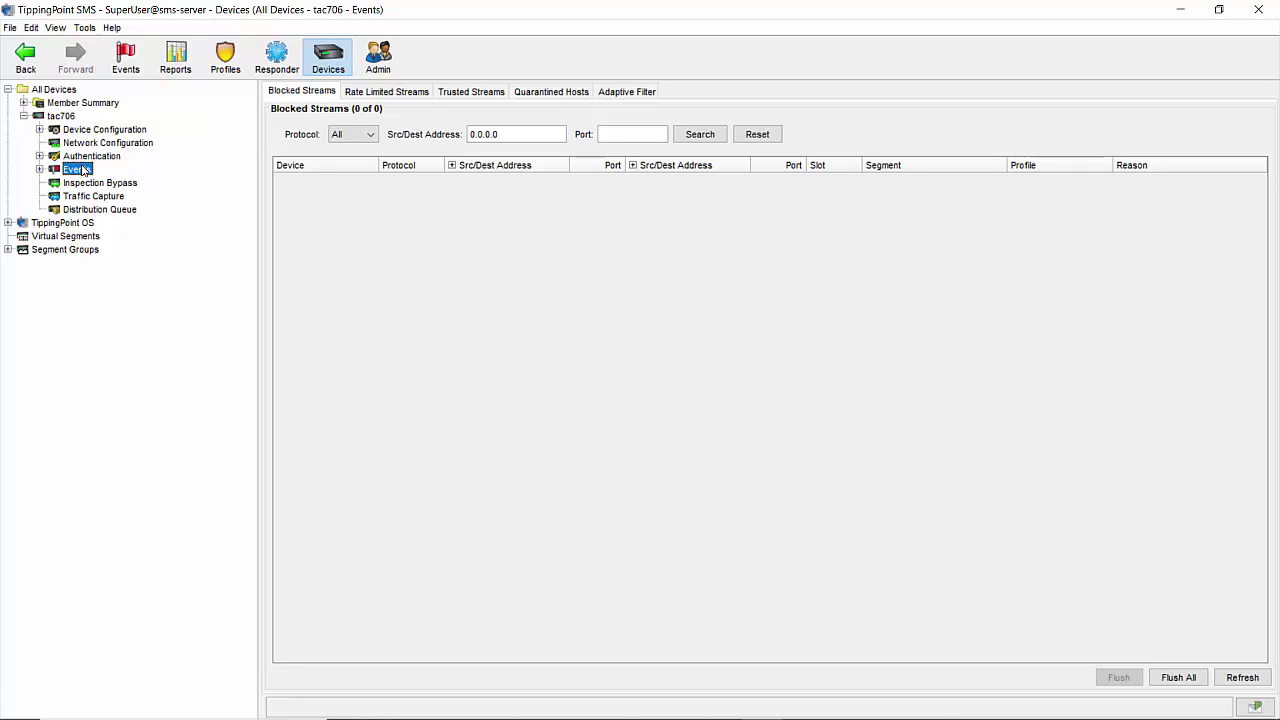
click(560, 93)
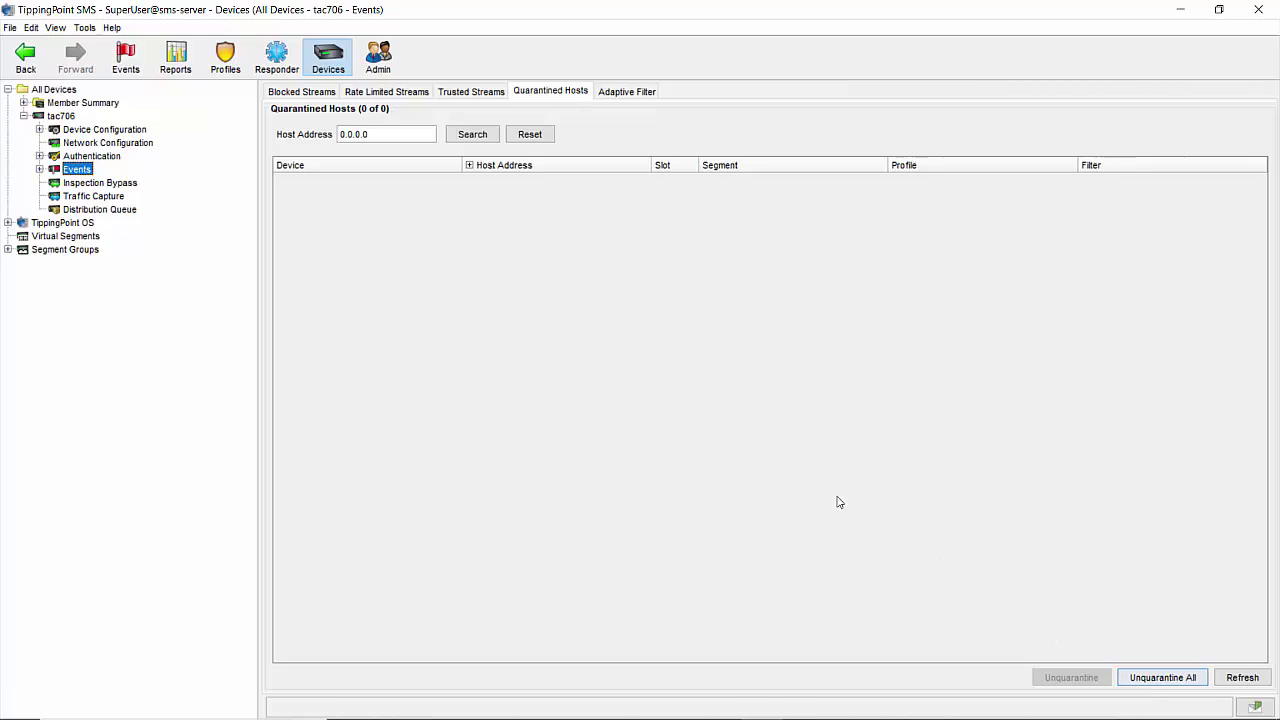
click(125, 60)
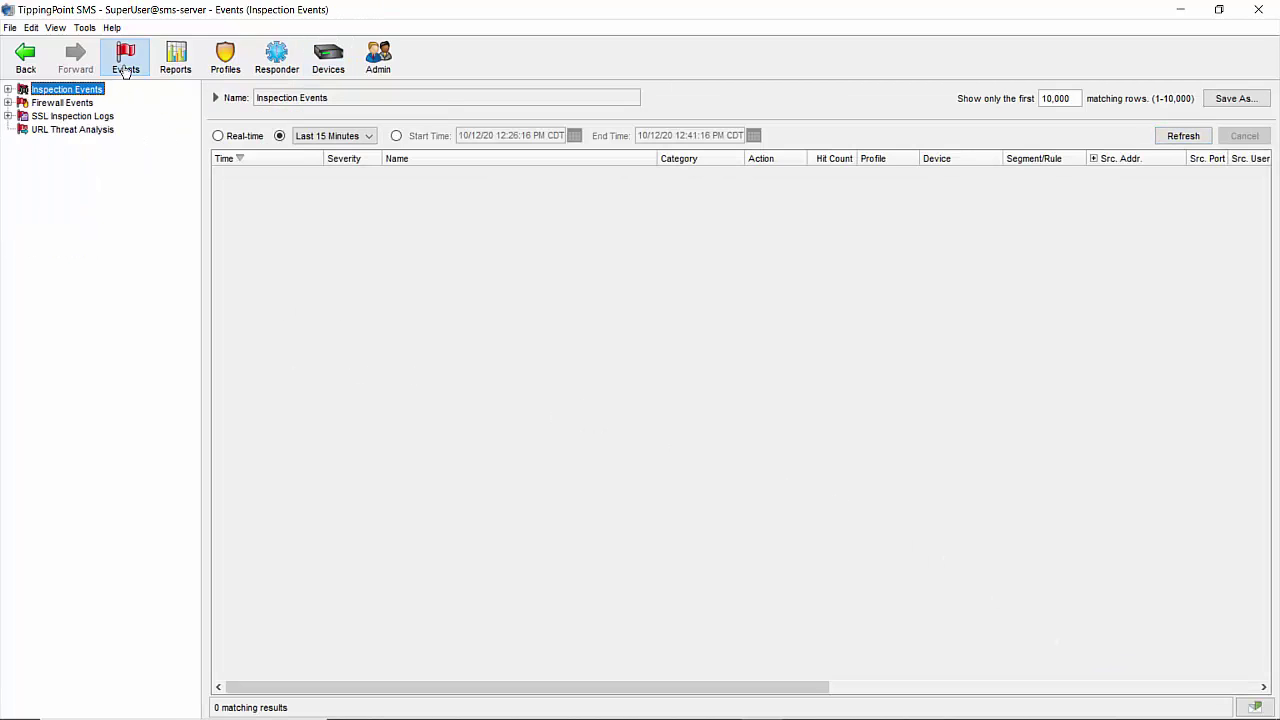
click(8, 90)
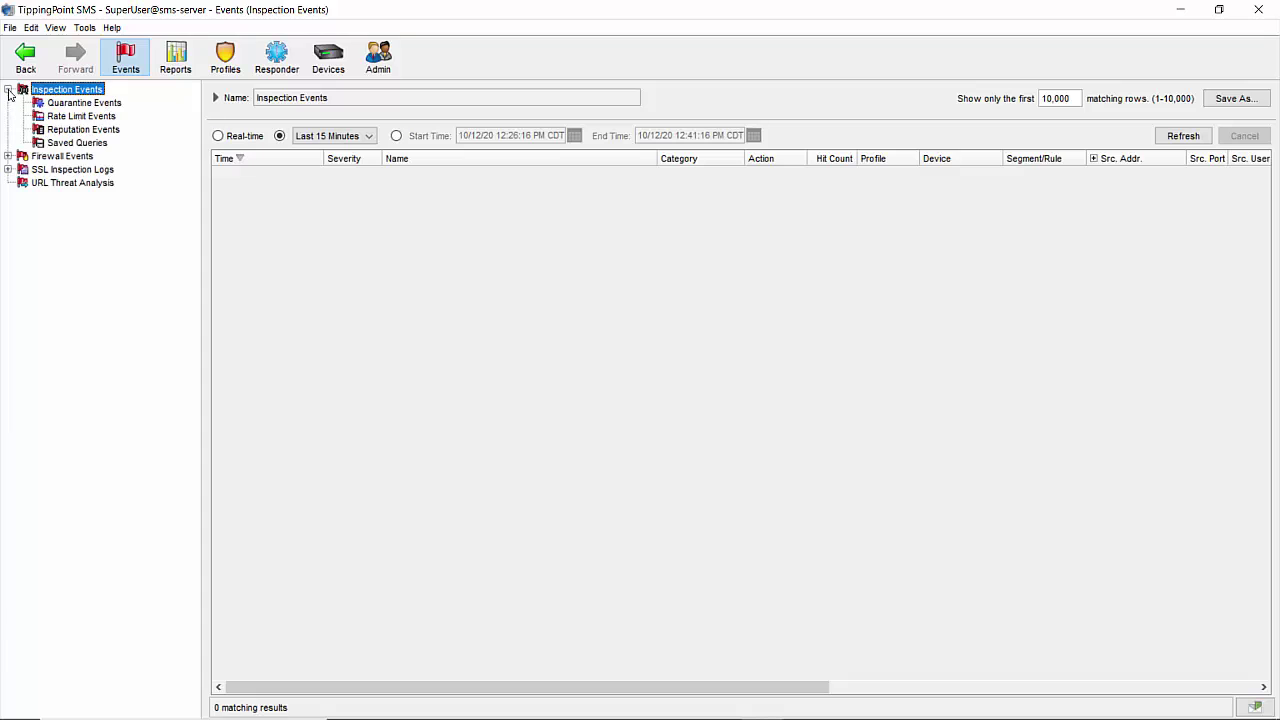
click(75, 104)
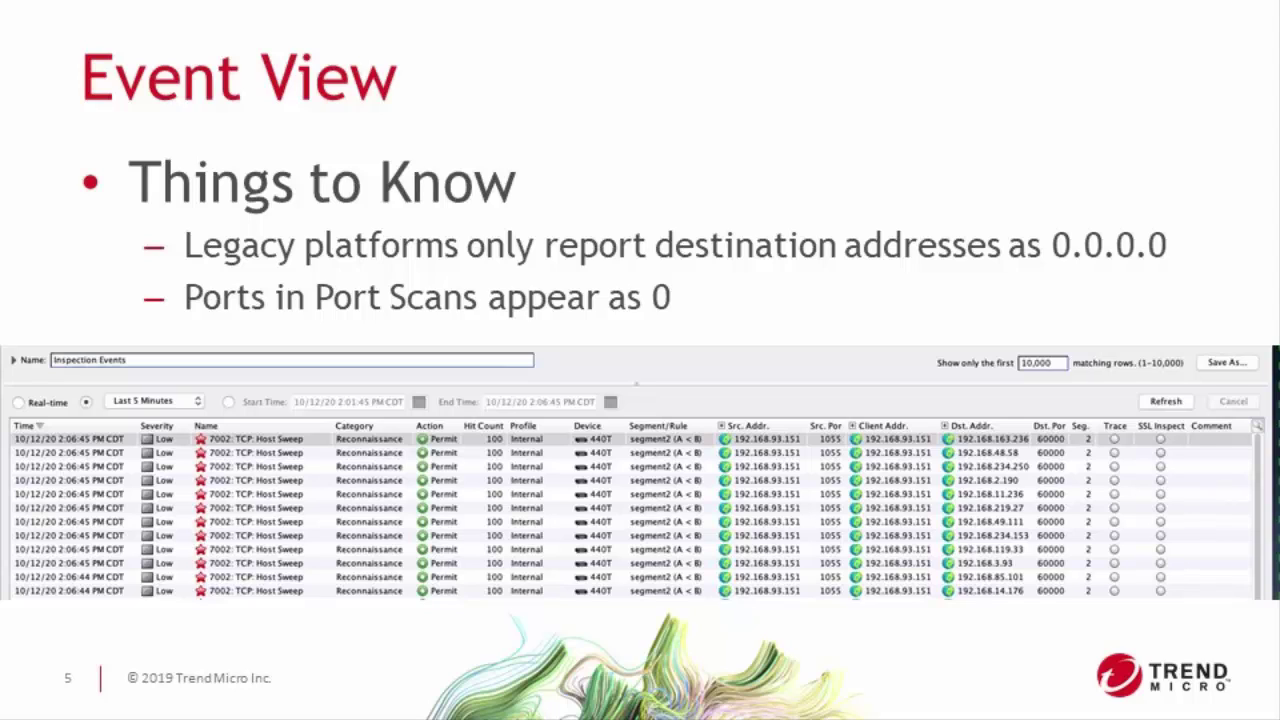
key(Right)
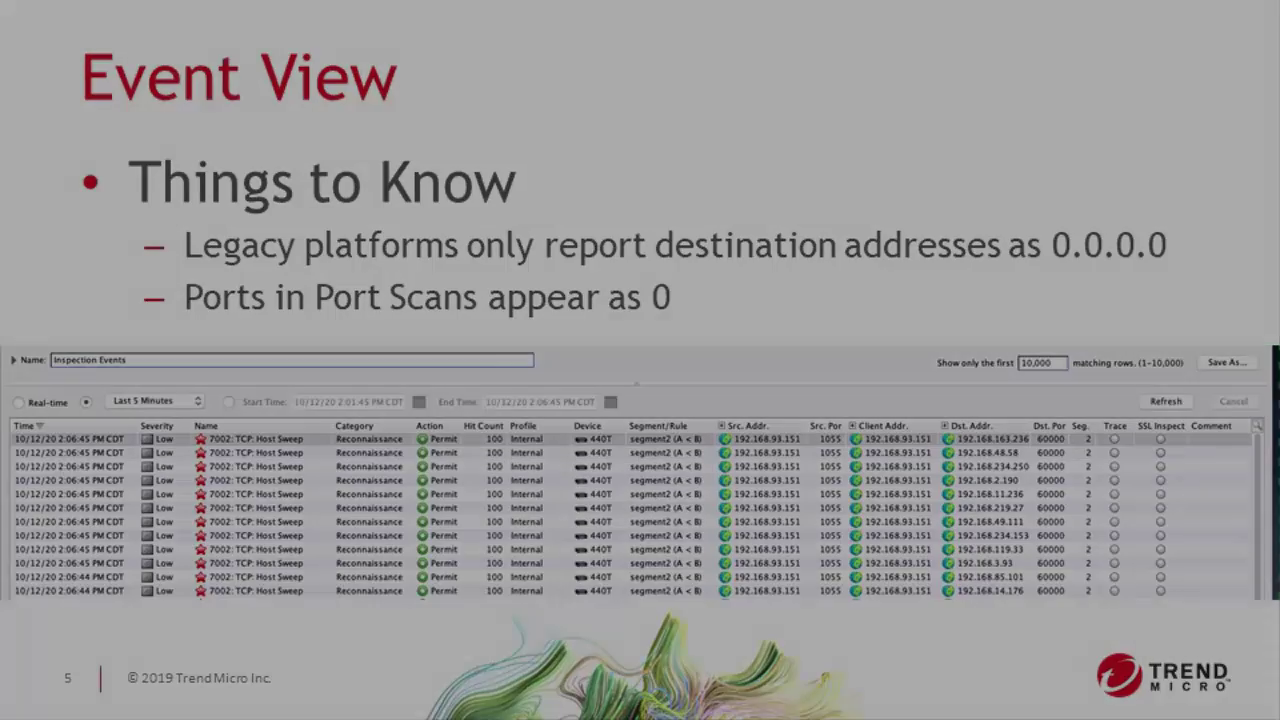